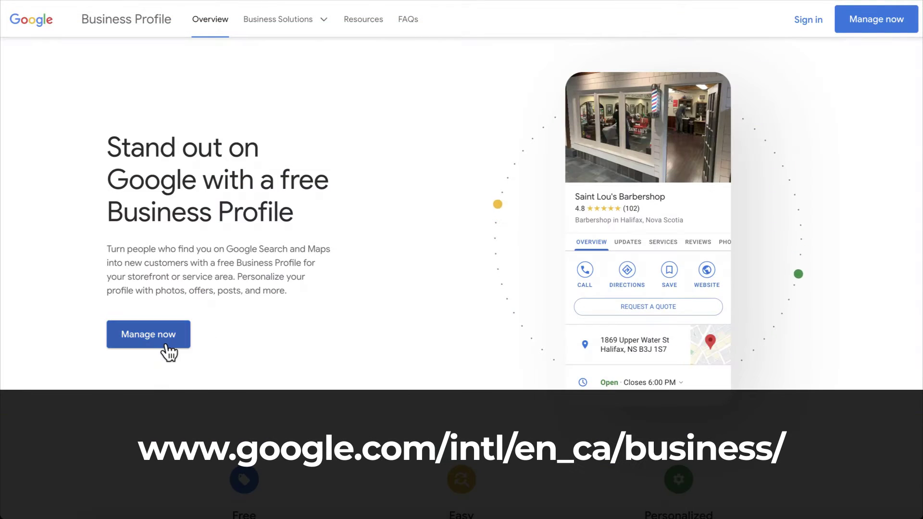
- Start managing the business profile and view the managed locations list to confirm None at this Time is verified
{"action": "left_click", "coordinate": [164, 351]}
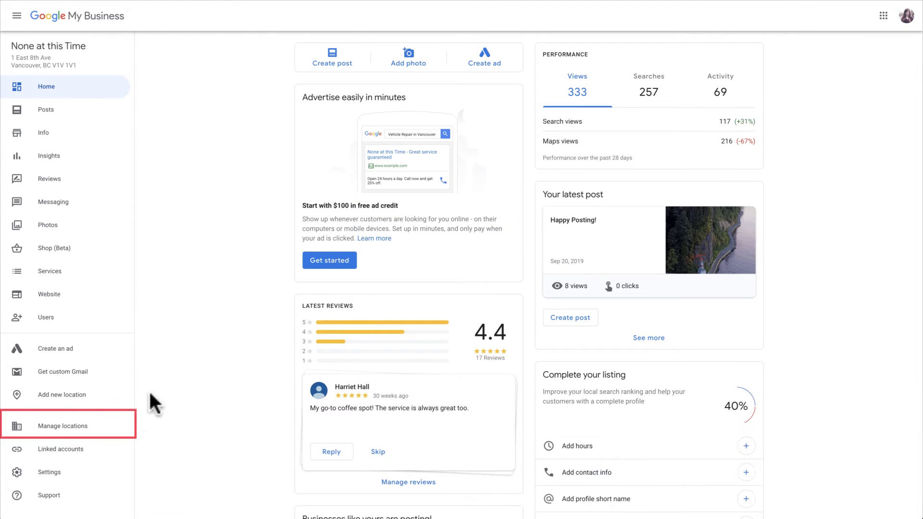
{"action": "left_click", "coordinate": [108, 427]}
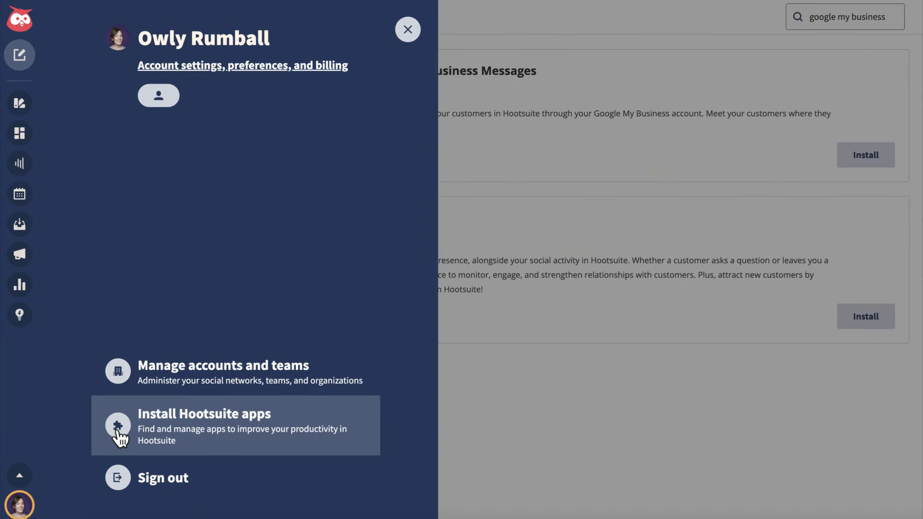
- Install the Google My Business app and add its Reviews, Questions and Posts streams to a new board
{"action": "left_click", "coordinate": [120, 437]}
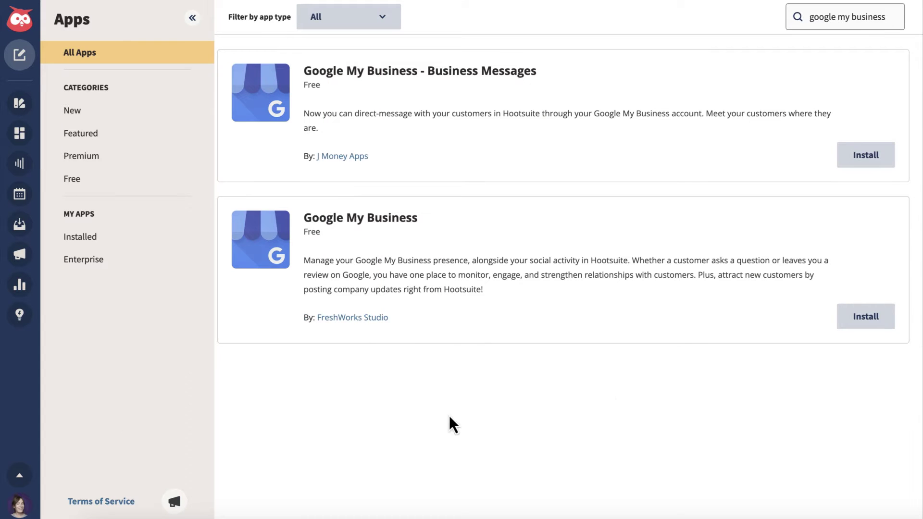
{"action": "left_click", "coordinate": [865, 323]}
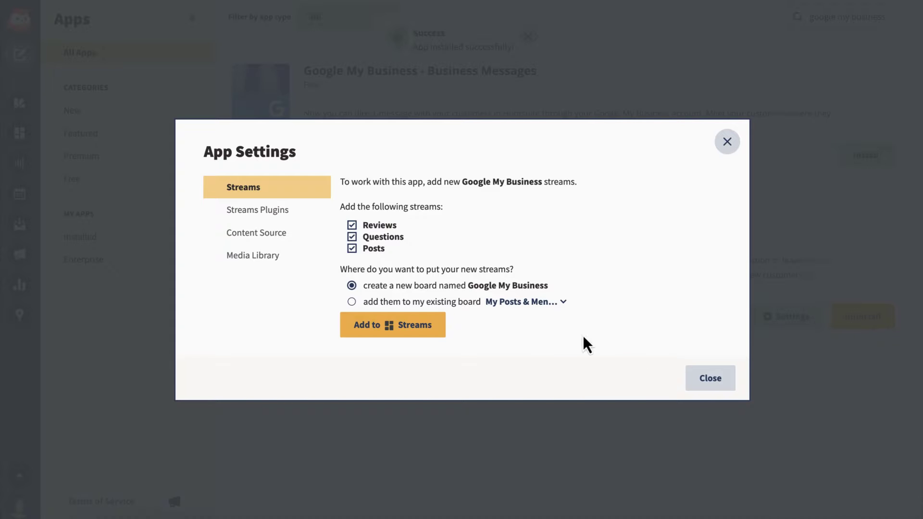
{"action": "left_click", "coordinate": [426, 332]}
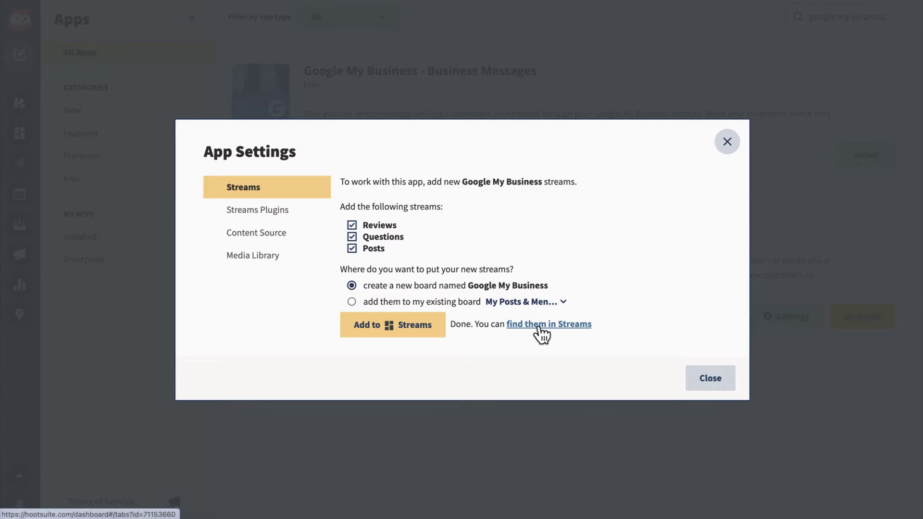
{"action": "left_click", "coordinate": [539, 325]}
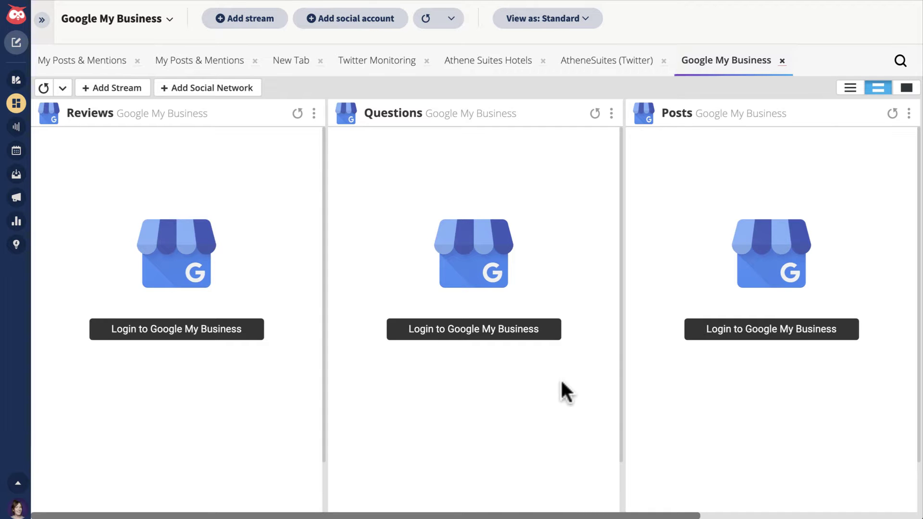
- Sign the Posts, Questions and Reviews streams in to the business Google account with the None at this Time location
{"action": "left_click", "coordinate": [757, 331]}
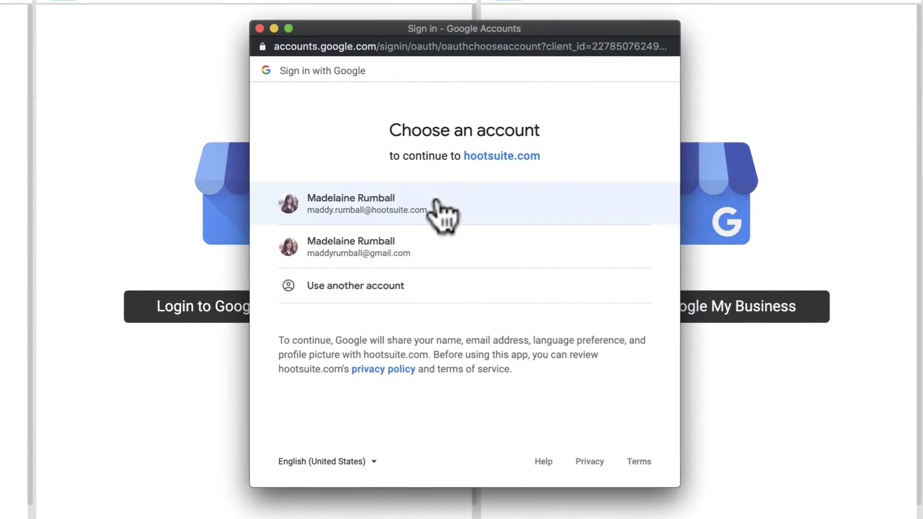
{"action": "left_click", "coordinate": [437, 207]}
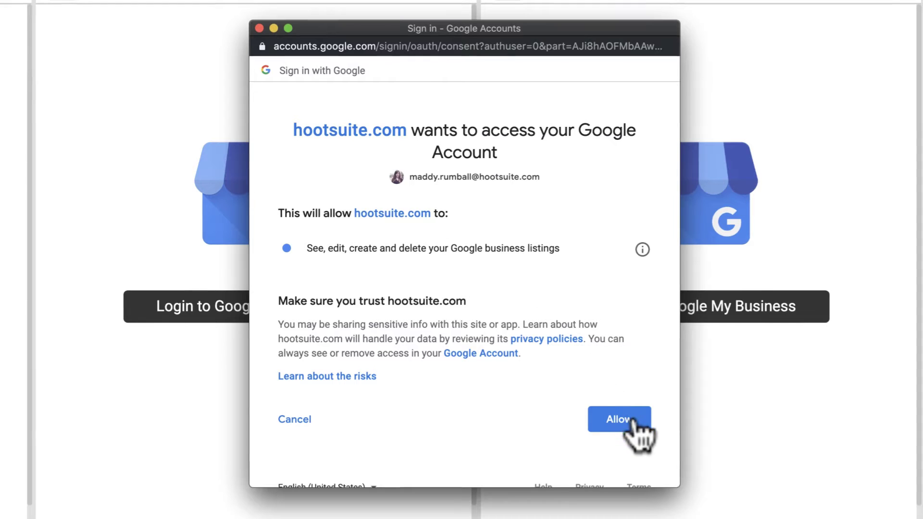
{"action": "left_click", "coordinate": [626, 420]}
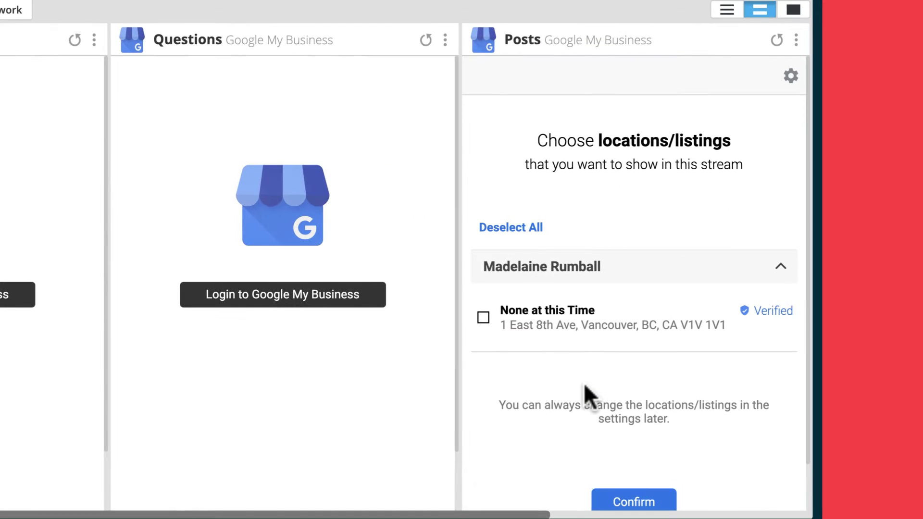
{"action": "left_click", "coordinate": [483, 318]}
{"action": "scroll", "coordinate": [621, 435], "scroll_direction": "down", "scroll_amount": 1}
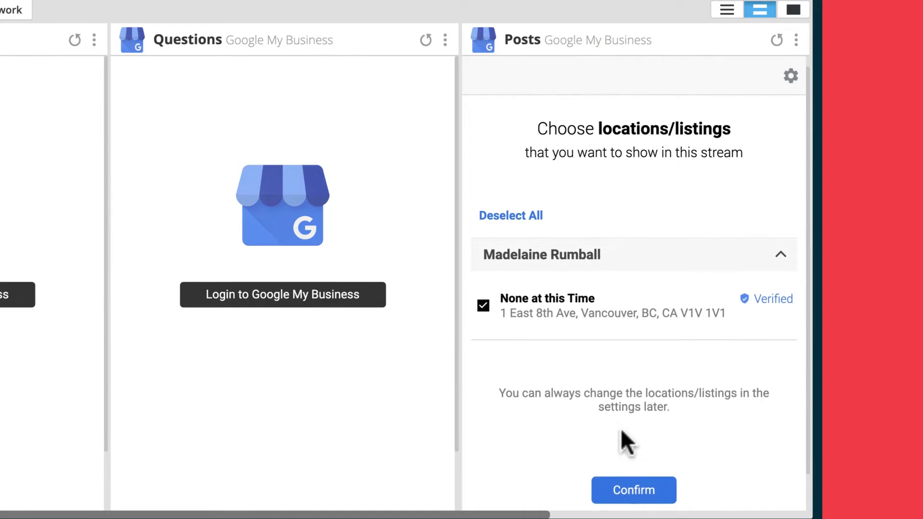
{"action": "left_click", "coordinate": [634, 481]}
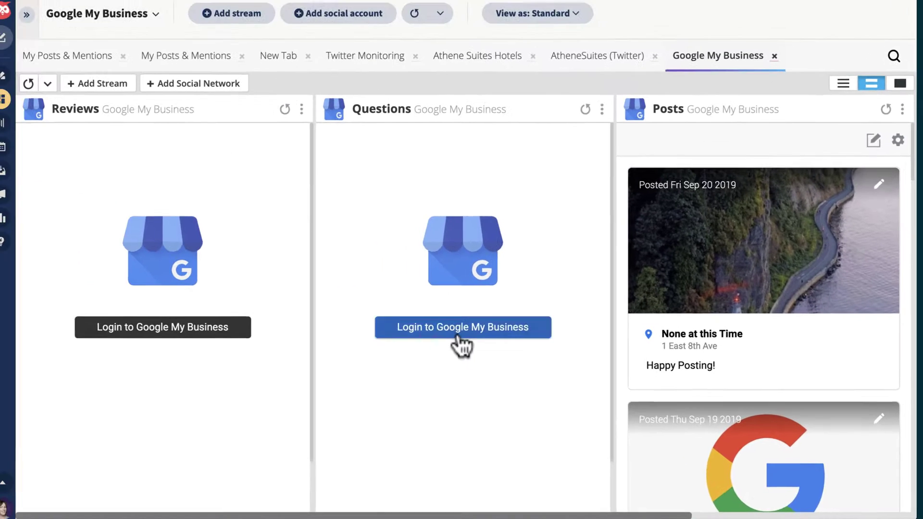
{"action": "left_click", "coordinate": [286, 302]}
{"action": "left_click", "coordinate": [186, 341]}
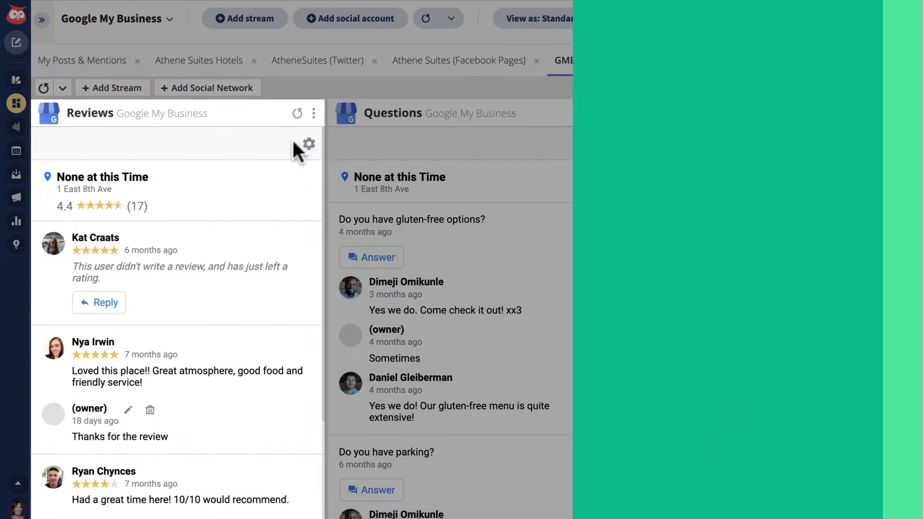
- Add the Kitsilano location to the Reviews stream's managed locations
{"action": "left_click", "coordinate": [309, 145]}
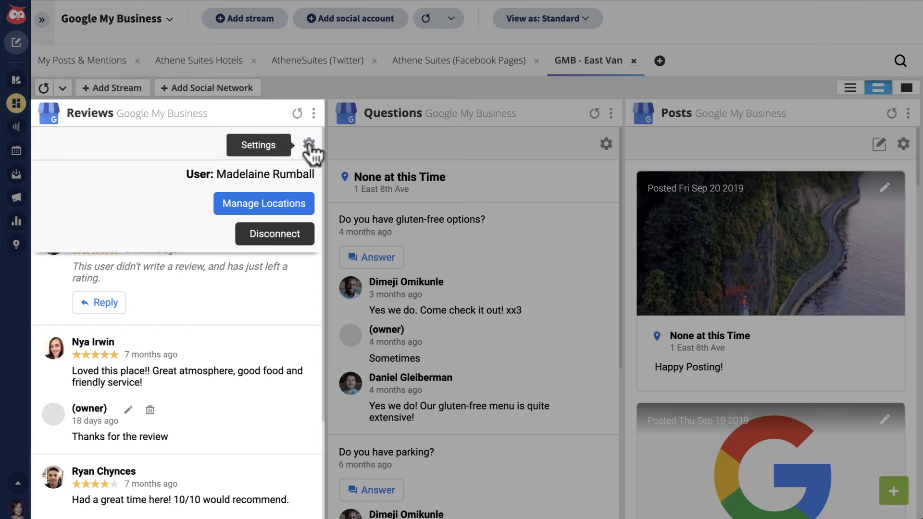
{"action": "left_click", "coordinate": [302, 208]}
{"action": "left_click", "coordinate": [48, 349]}
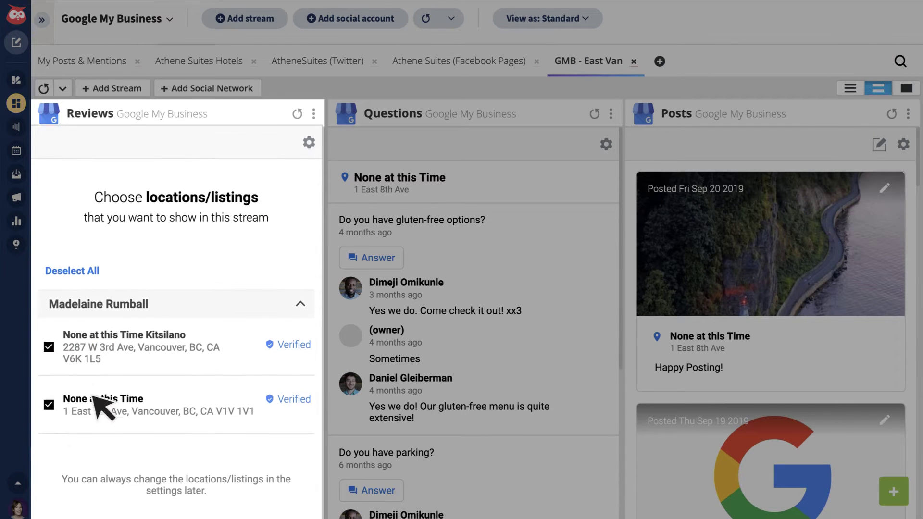
{"action": "scroll", "coordinate": [182, 489], "scroll_direction": "down", "scroll_amount": 2}
{"action": "left_click", "coordinate": [175, 486]}
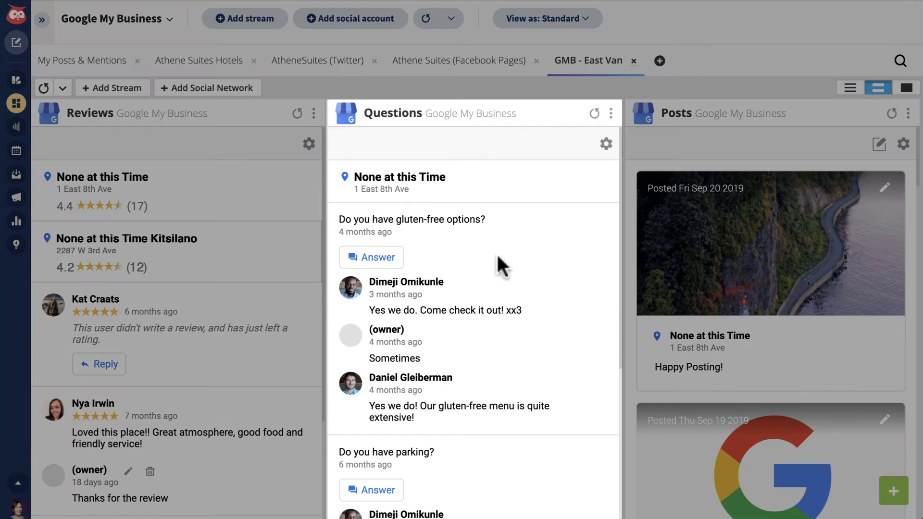
- Add the Kitsilano location to the Questions stream's managed locations
{"action": "left_click", "coordinate": [607, 146]}
{"action": "left_click", "coordinate": [598, 207]}
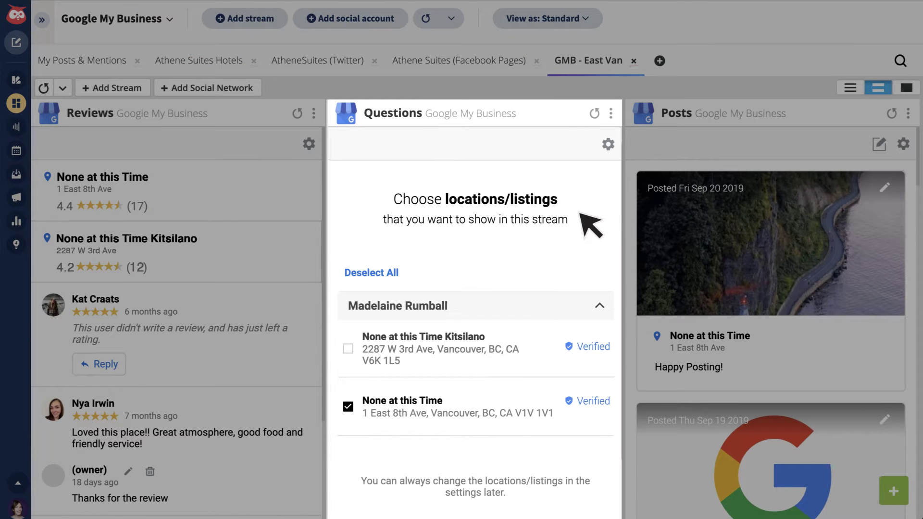
{"action": "left_click", "coordinate": [349, 347]}
{"action": "scroll", "coordinate": [456, 461], "scroll_direction": "down", "scroll_amount": 3}
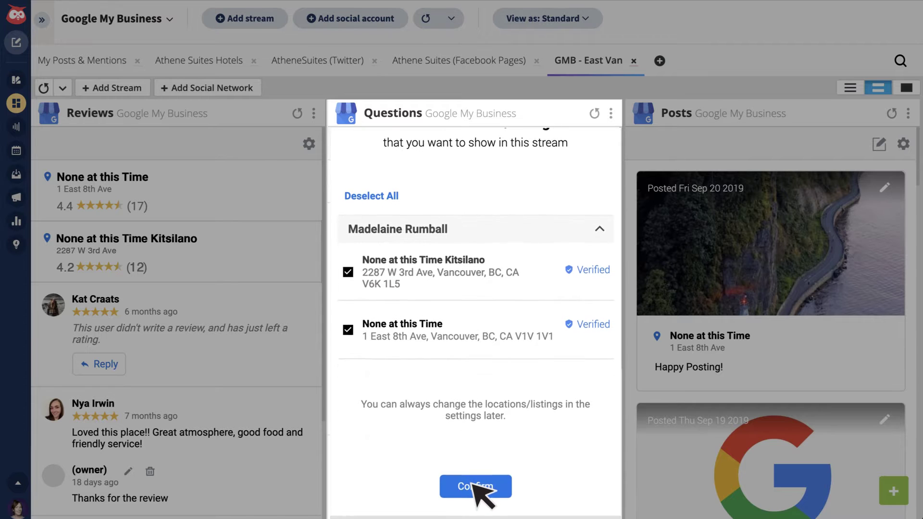
{"action": "left_click", "coordinate": [476, 484]}
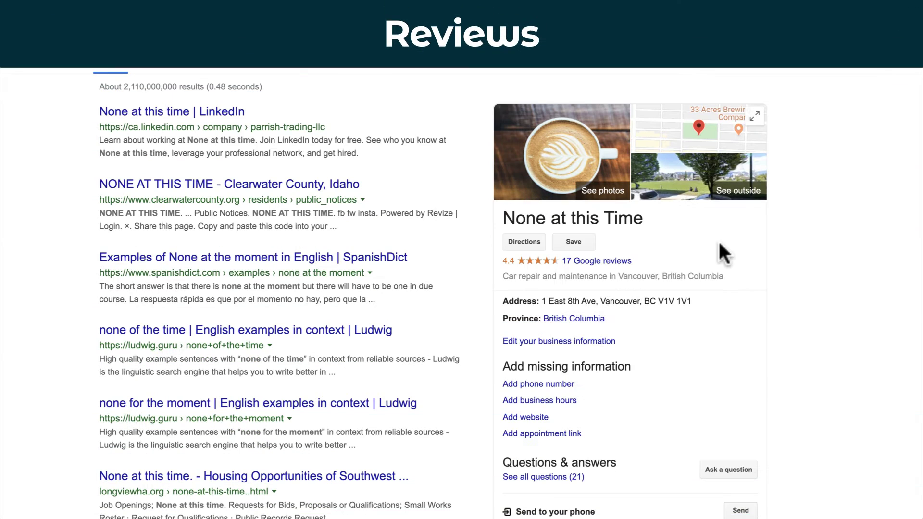
- Open the '17 Google reviews' list from the None at this Time knowledge panel
{"action": "left_click", "coordinate": [619, 262]}
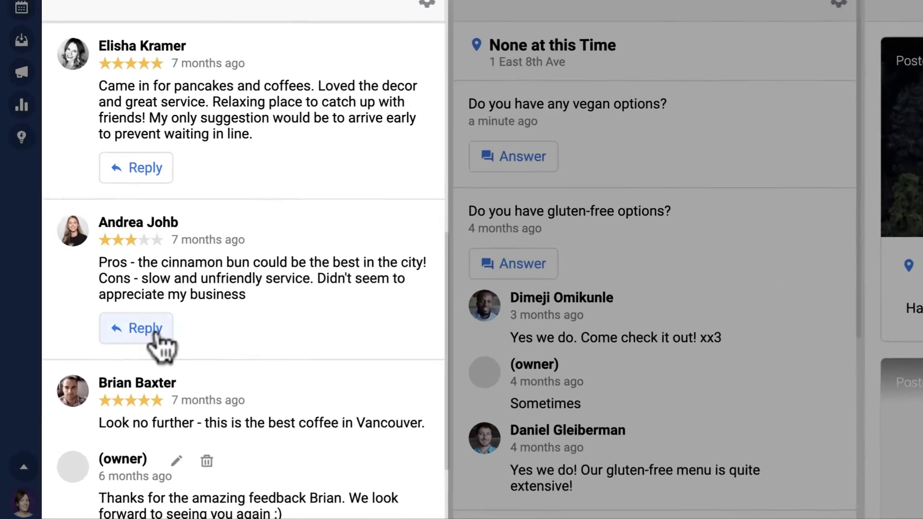
- Reply to the three-star cinnamon bun review with an apology and a $10 gift card offer
{"action": "left_click", "coordinate": [158, 332]}
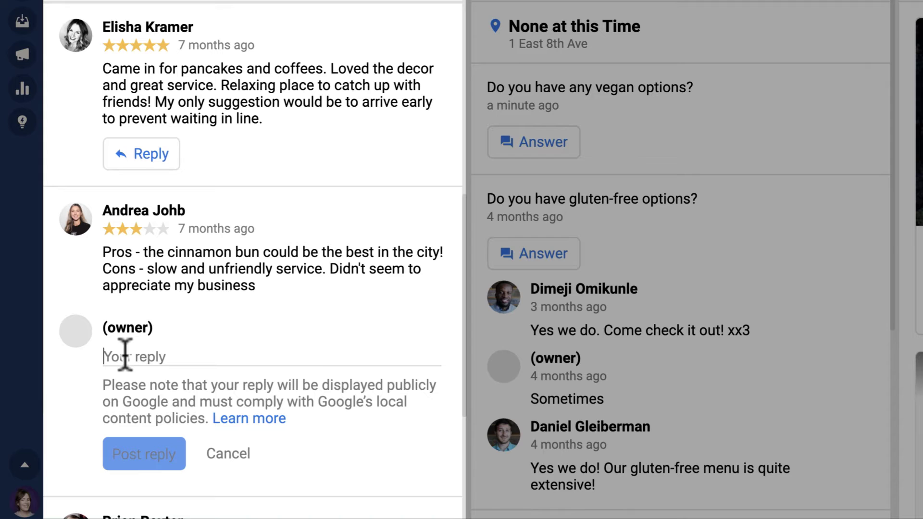
{"action": "key", "text": "ctrl+v"}
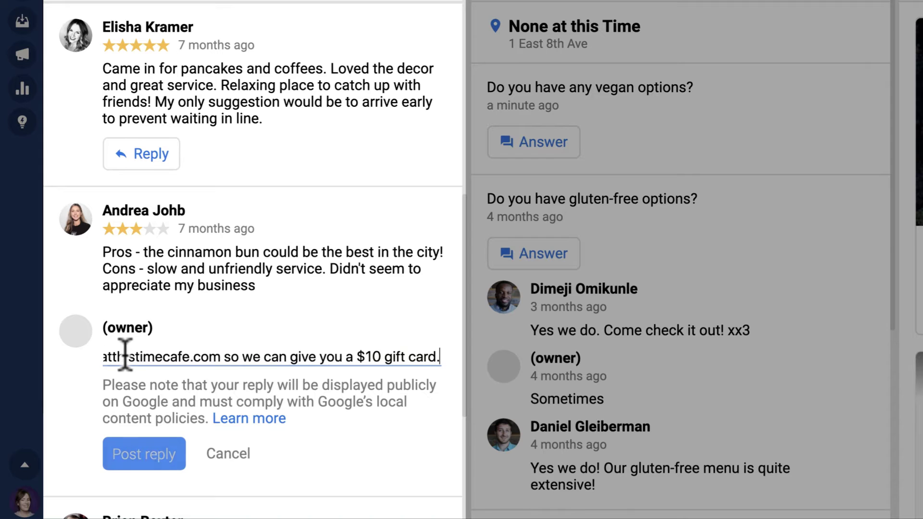
{"action": "left_click", "coordinate": [149, 457]}
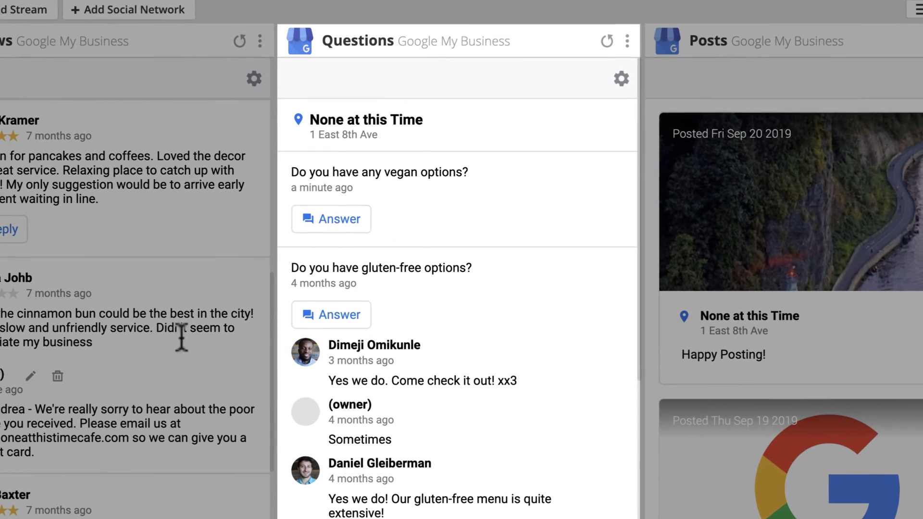
- Answer 'Do you have any vegan options?' with 'Yes! We have a vegan menu available.'
{"action": "left_click", "coordinate": [321, 222]}
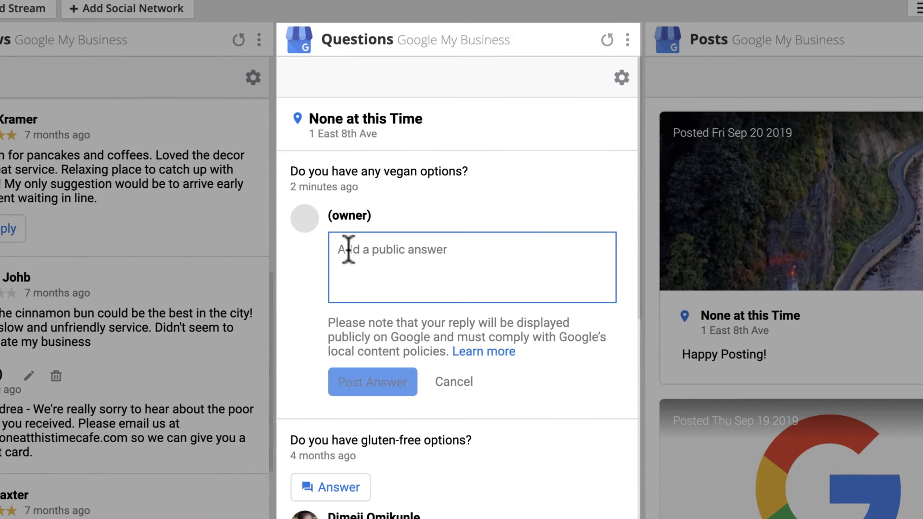
{"action": "type", "text": "Yes! We have a vegan menu available."}
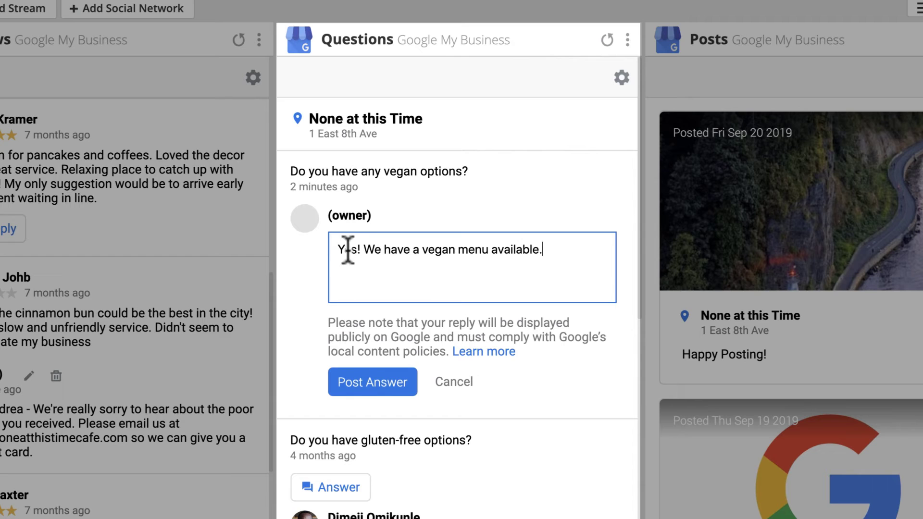
{"action": "left_click", "coordinate": [364, 384]}
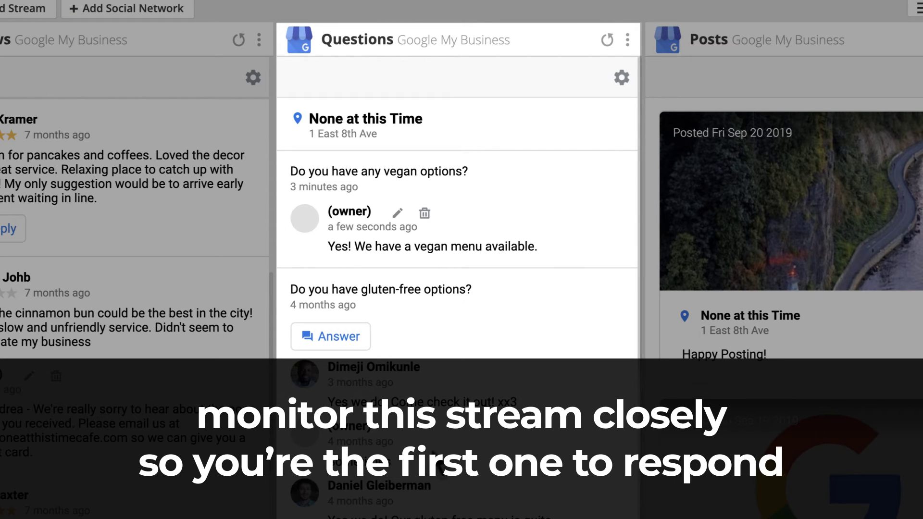
{"action": "scroll", "coordinate": [433, 462], "scroll_direction": "down", "scroll_amount": 5}
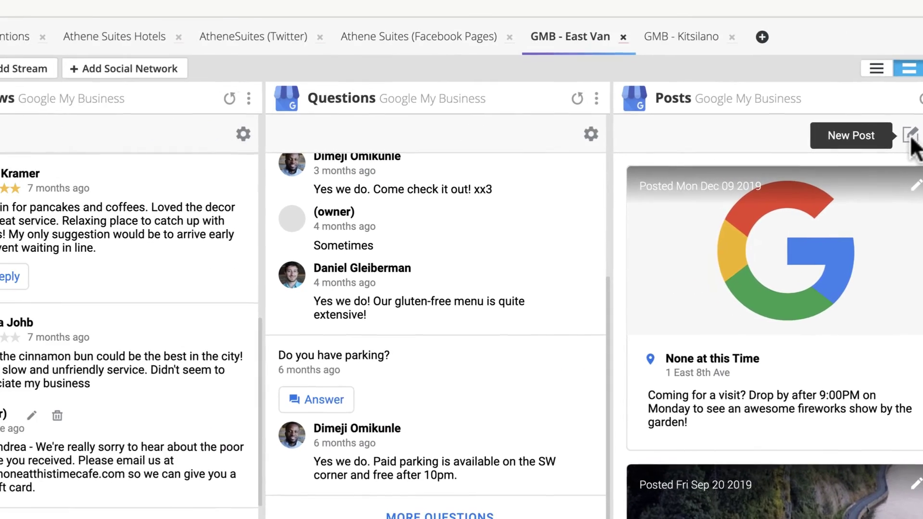
- Draft a None at this Time post with the free coffee promotion text and the coffee cup photo
{"action": "left_click", "coordinate": [757, 129]}
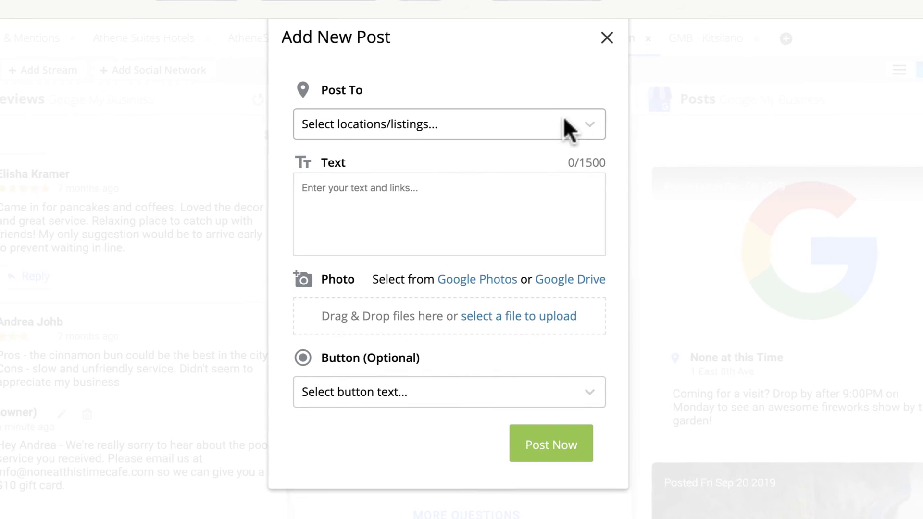
{"action": "left_click", "coordinate": [589, 126]}
{"action": "left_click", "coordinate": [311, 174]}
{"action": "left_click", "coordinate": [315, 200]}
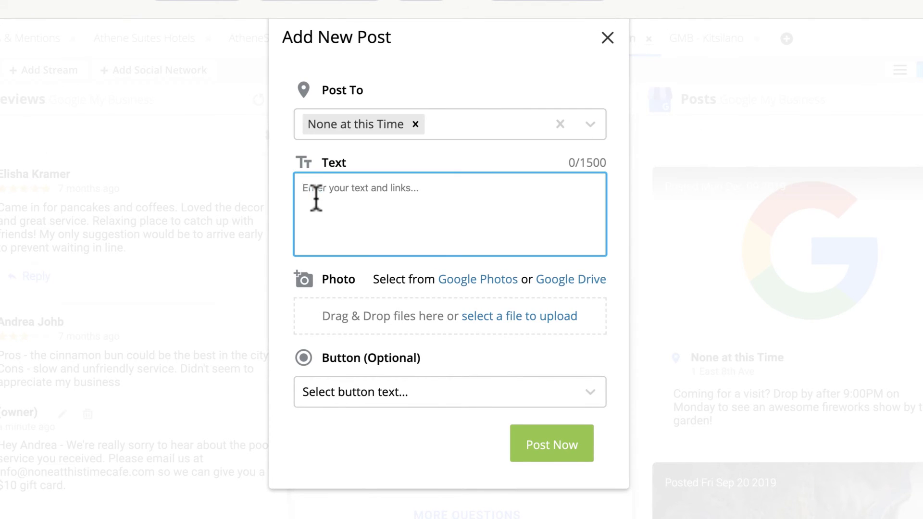
{"action": "type", "text": "This week enjoy a free coffee with the purchase of a muffin between 7am-11am!"}
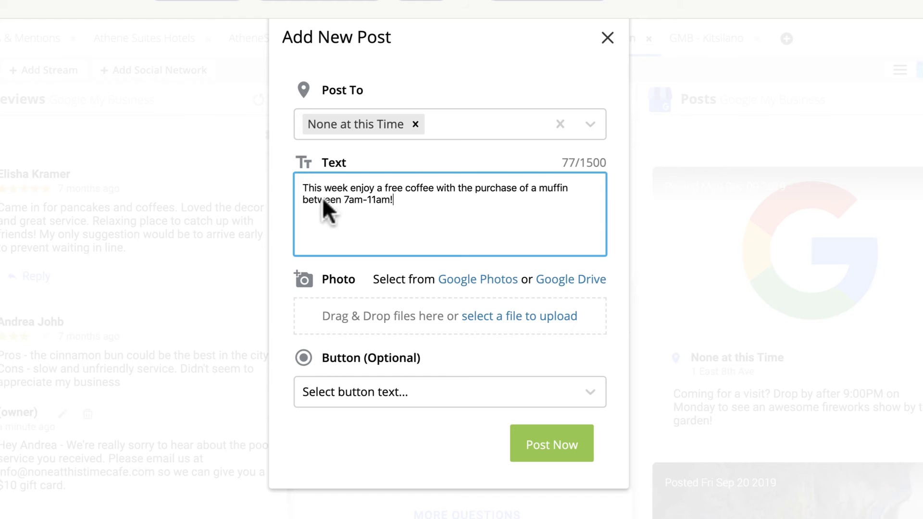
{"action": "left_click", "coordinate": [501, 316]}
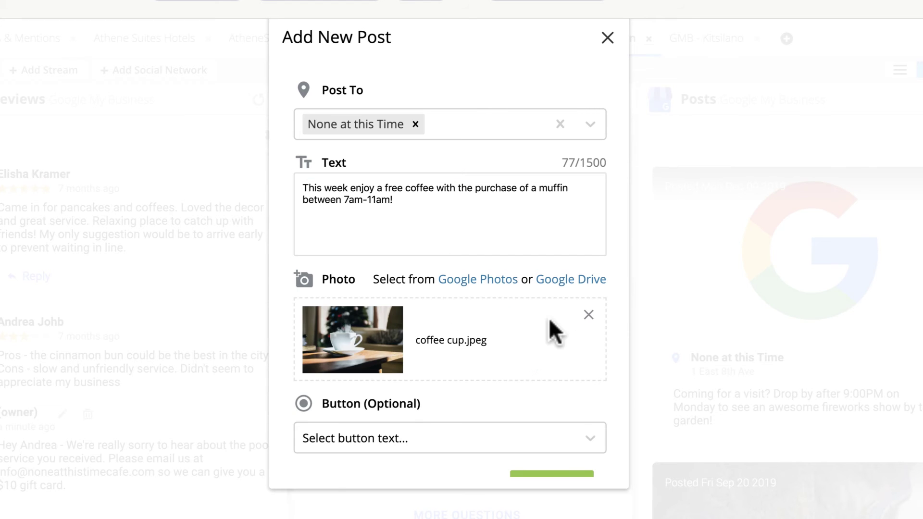
- Give the post a Learn more button linking to the website, then publish it
{"action": "left_click", "coordinate": [591, 437]}
{"action": "left_click", "coordinate": [589, 363]}
{"action": "left_click", "coordinate": [585, 366]}
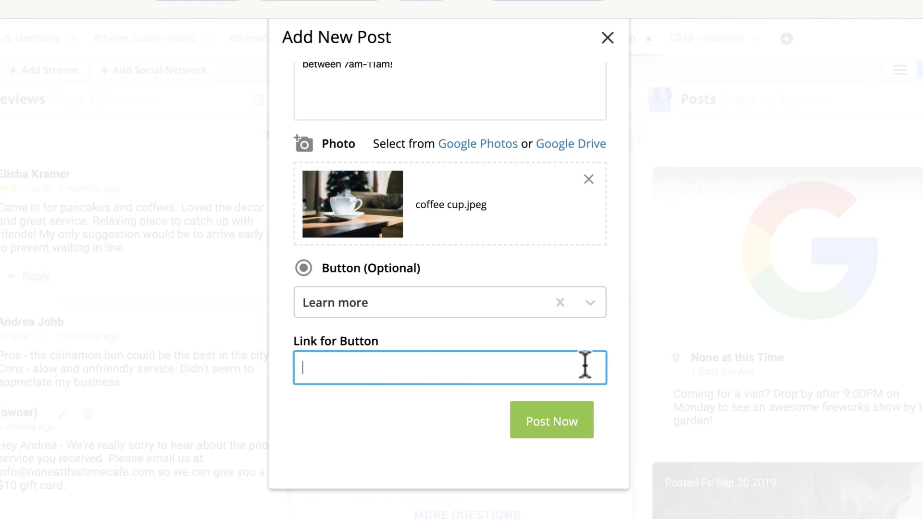
{"action": "type", "text": "www.noneatthistime.com"}
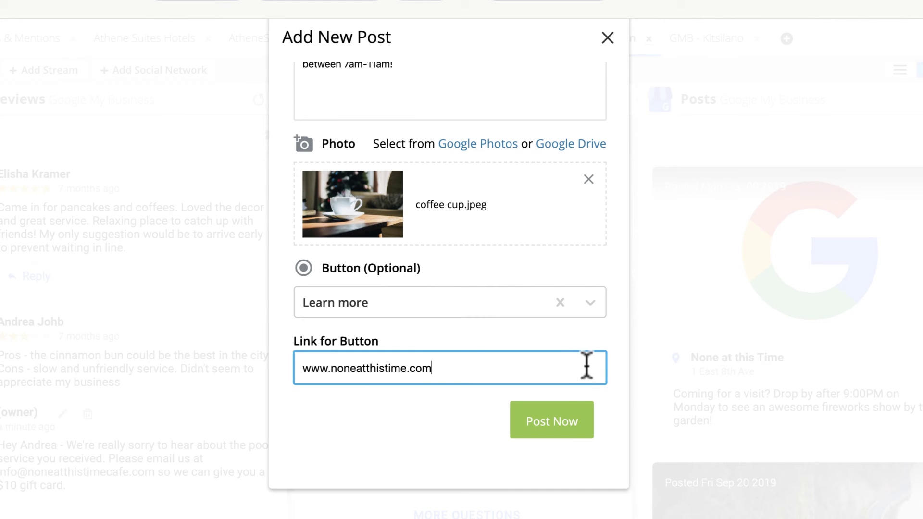
{"action": "left_click", "coordinate": [555, 434]}
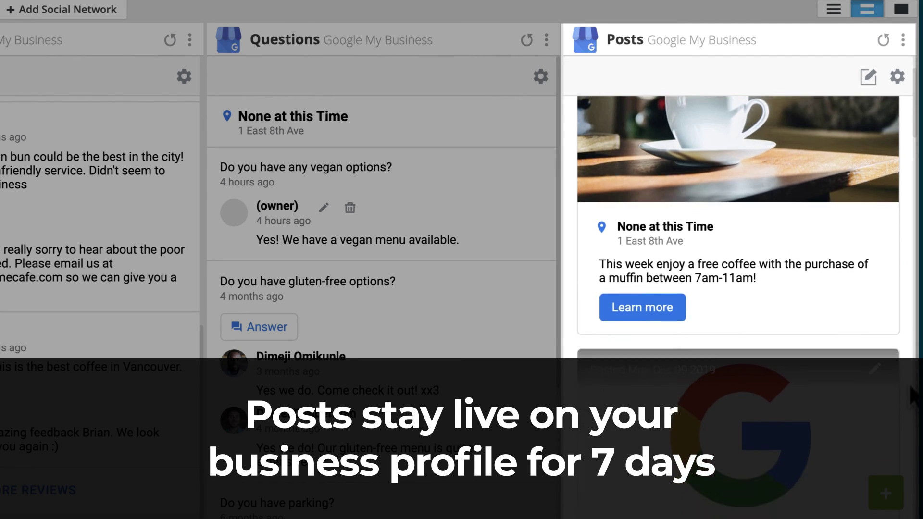
{"action": "scroll", "coordinate": [913, 394], "scroll_direction": "down", "scroll_amount": 6}
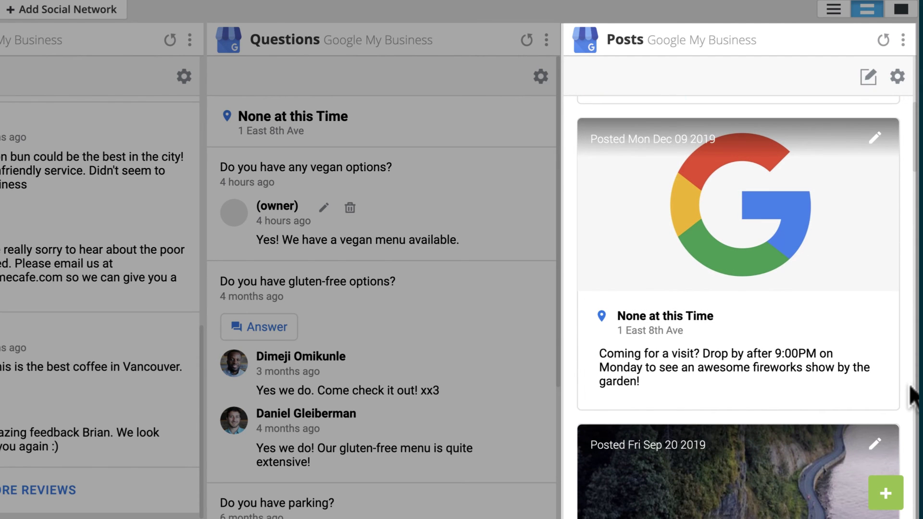
{"action": "scroll", "coordinate": [913, 394], "scroll_direction": "down", "scroll_amount": 6}
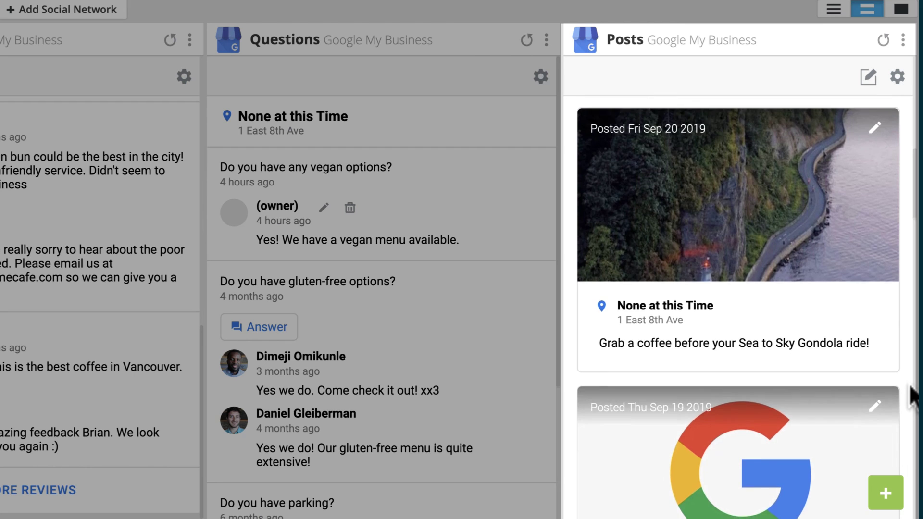